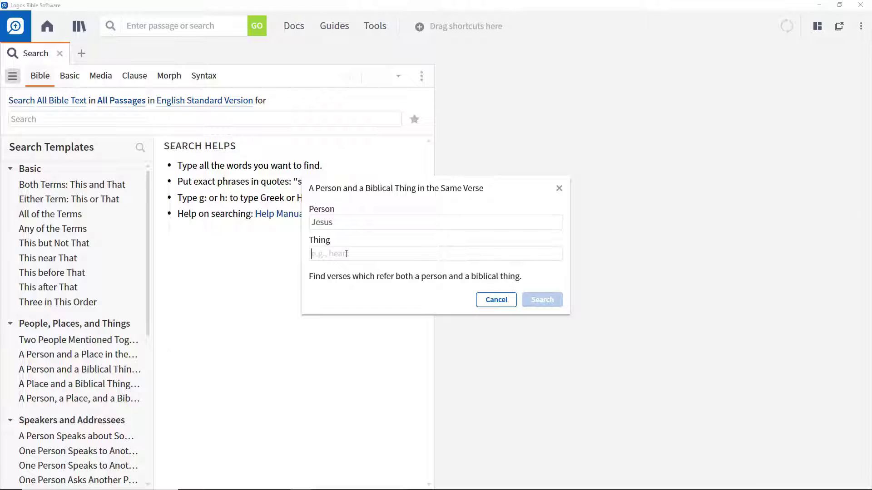
- Run the Jesus-and-River template search, sort library results by count, and rerun the clause search
{"action": "type", "text": "river"}
{"action": "left_click", "coordinate": [357, 271]}
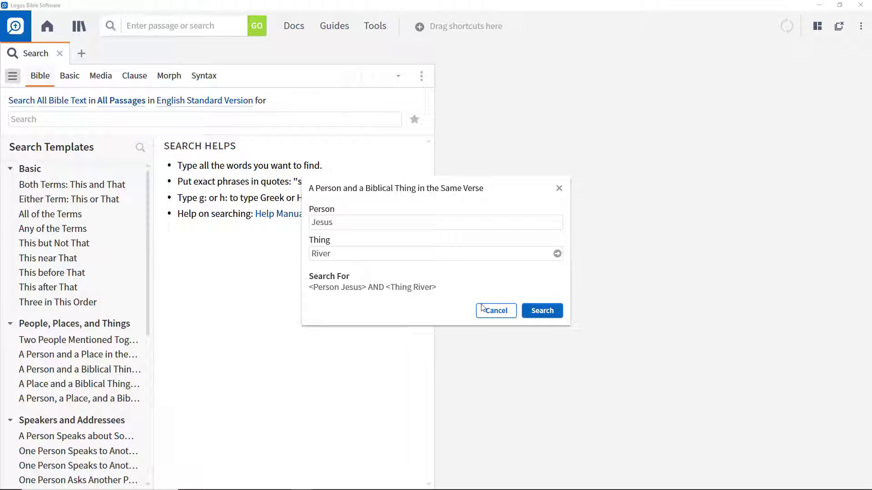
{"action": "left_click", "coordinate": [542, 313]}
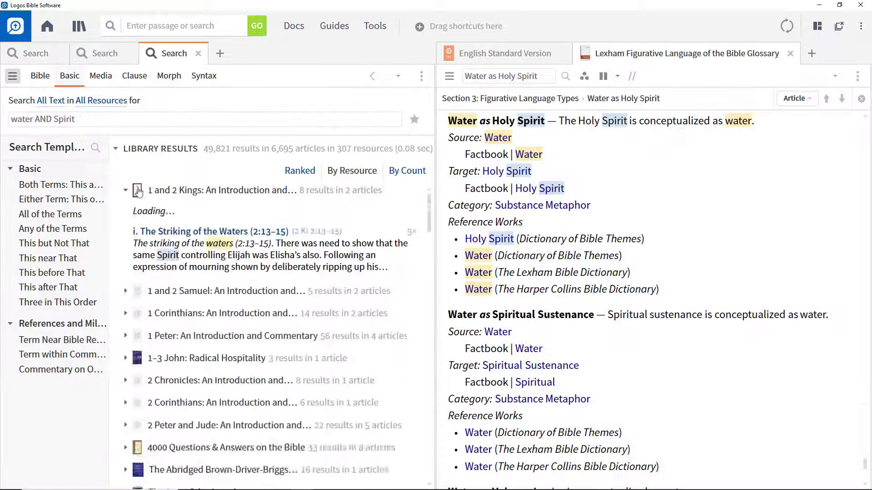
{"action": "left_click", "coordinate": [407, 174]}
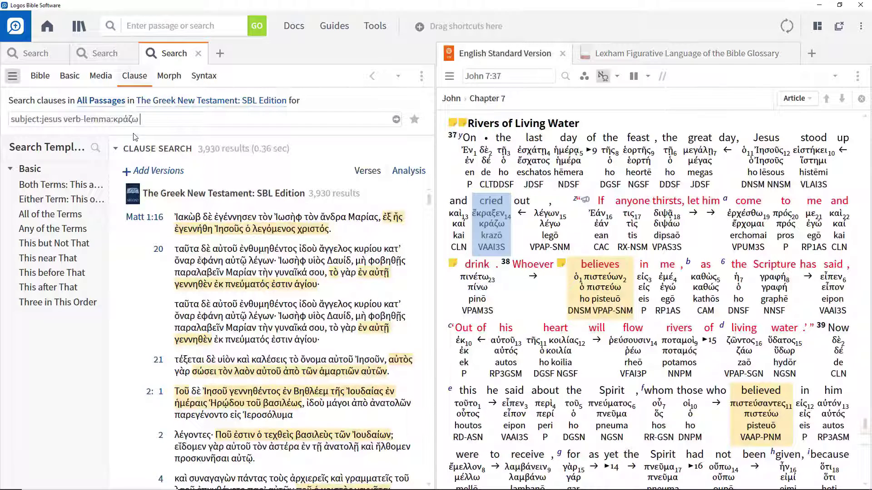
{"action": "key", "text": "Return"}
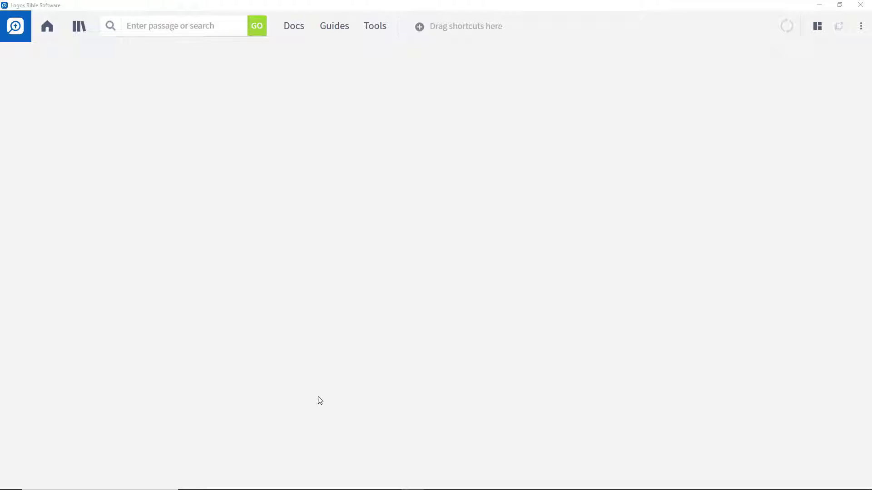
- Open a new Bible search with the search templates list shown and widened to full names
{"action": "left_click", "coordinate": [110, 24]}
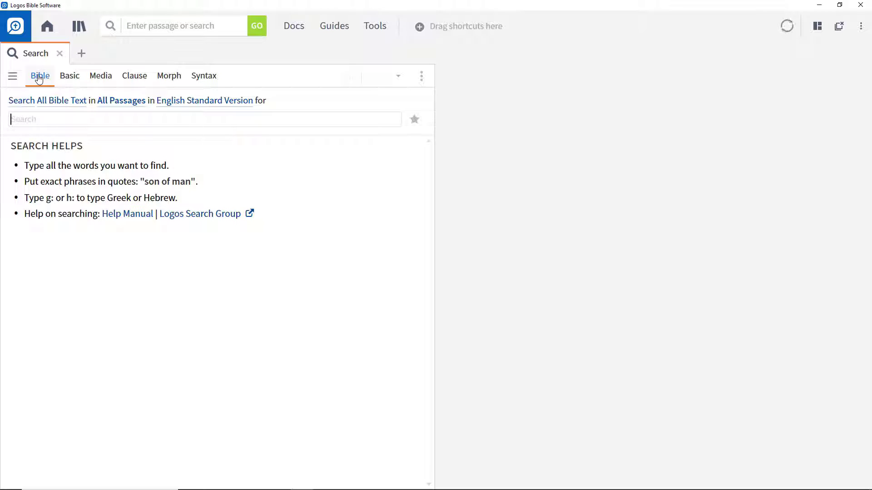
{"action": "left_click", "coordinate": [13, 76]}
{"action": "mouse_move", "coordinate": [103, 300]}
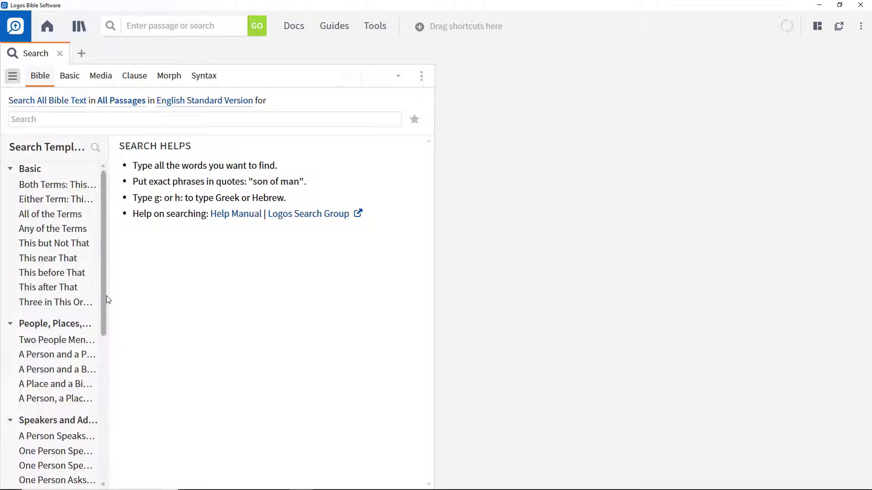
{"action": "left_click_drag", "start_coordinate": [108, 297], "coordinate": [153, 308]}
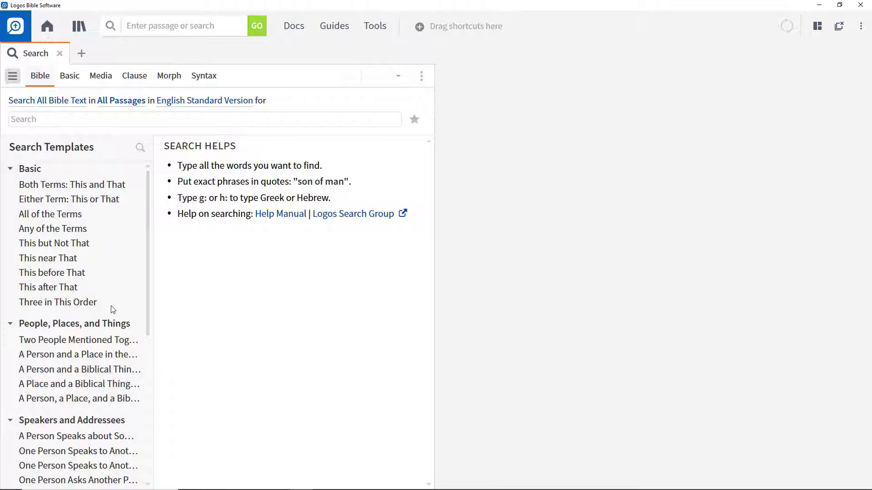
- Run the 'A Person and a Biblical Thing' template with Jesus and River in the ESV
{"action": "left_click", "coordinate": [73, 375]}
{"action": "type", "text": "jesus"}
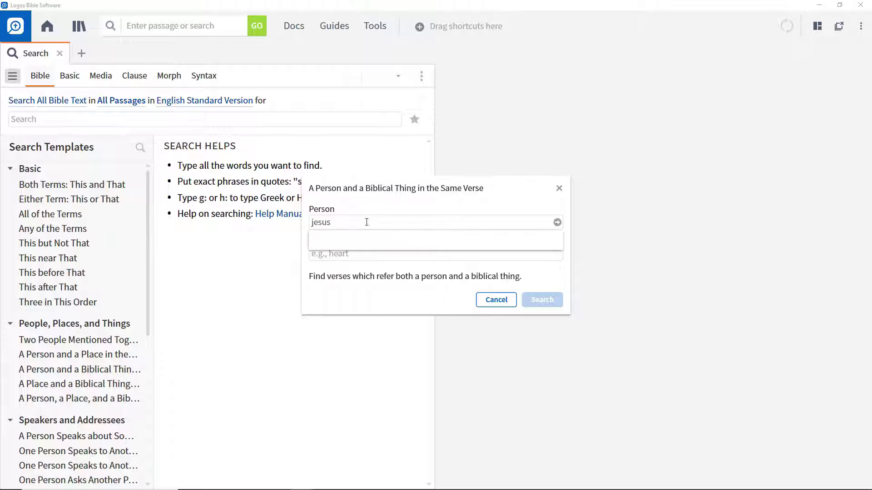
{"action": "left_click", "coordinate": [347, 241]}
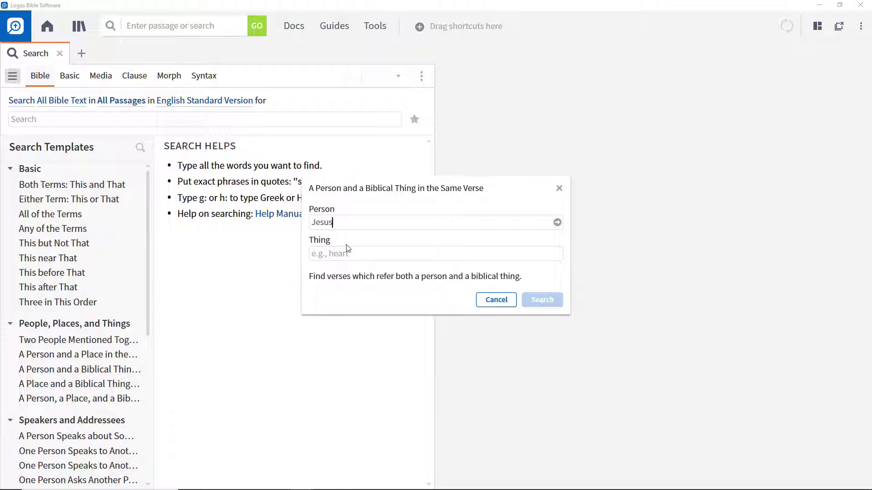
{"action": "left_click", "coordinate": [347, 251]}
{"action": "type", "text": "river"}
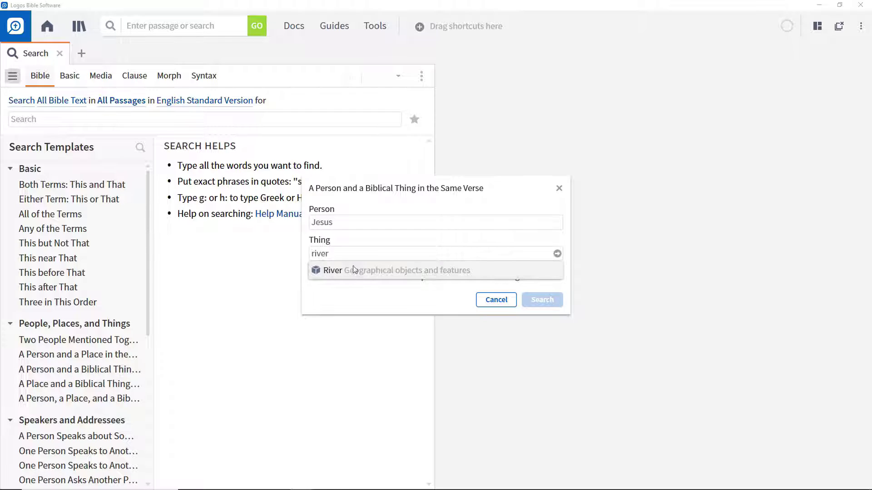
{"action": "left_click", "coordinate": [357, 271]}
{"action": "left_click", "coordinate": [540, 303]}
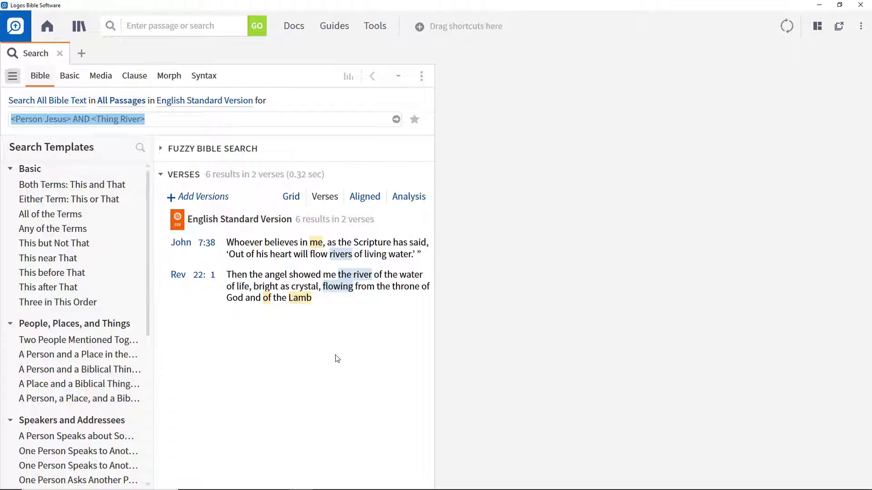
- Restrict the search's passage range from All Passages to the book of John
{"action": "left_click", "coordinate": [124, 101]}
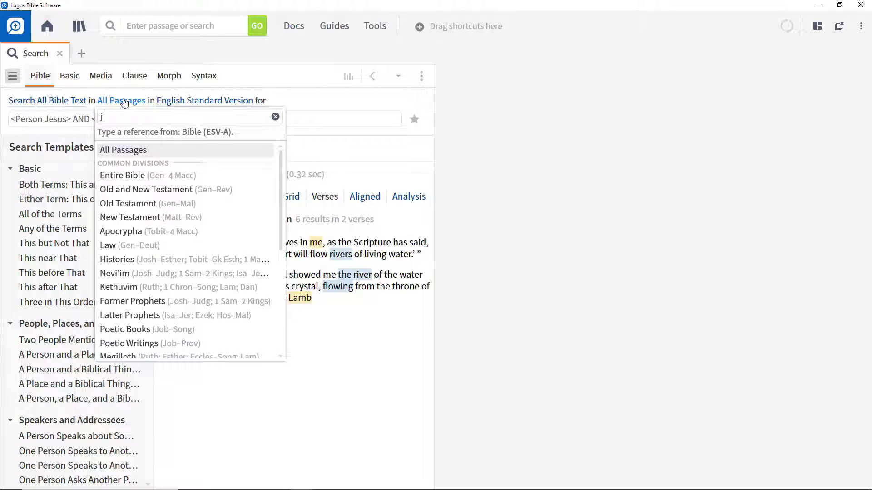
{"action": "type", "text": "john"}
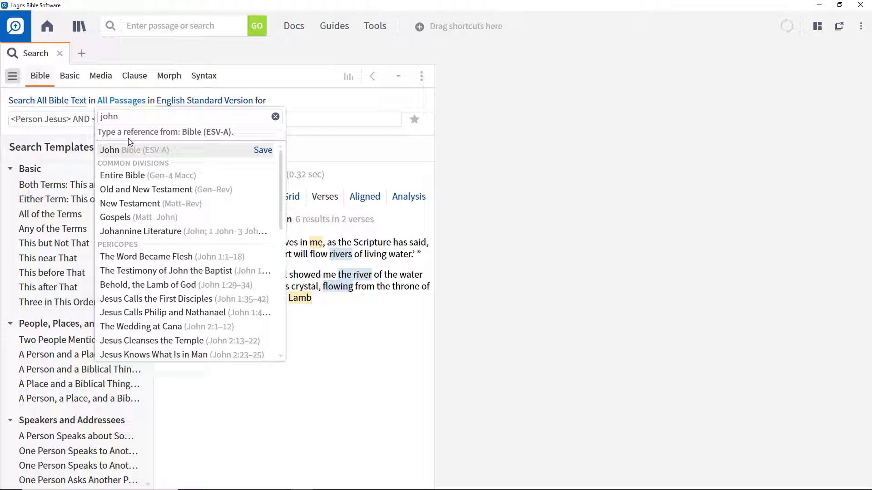
{"action": "left_click", "coordinate": [129, 149]}
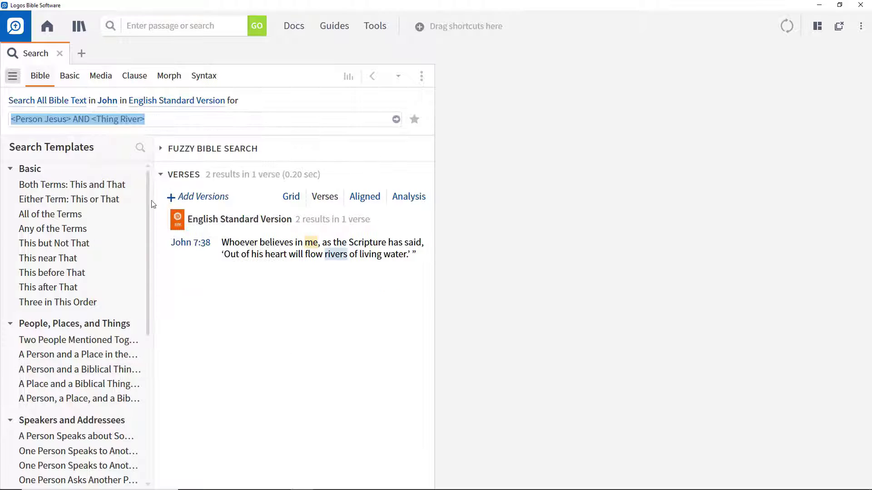
- Open John 7:38 in the ESV, hide the templates list, and show results as a grid
{"action": "left_click", "coordinate": [335, 259]}
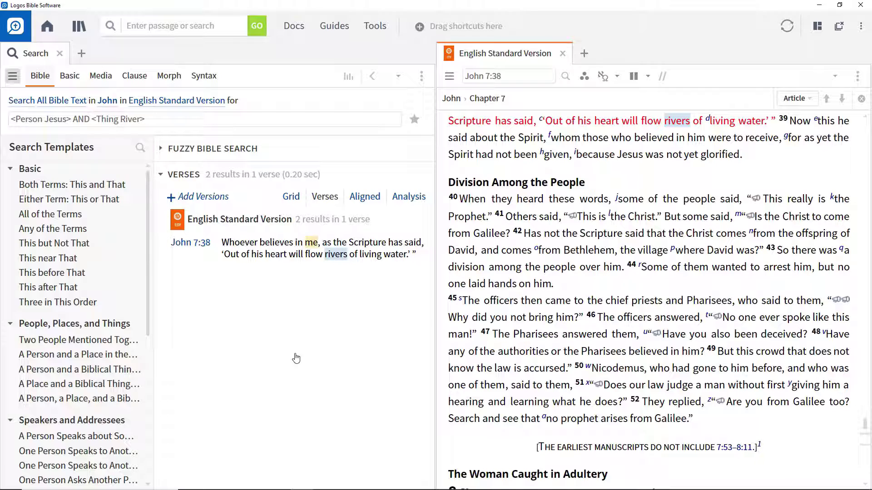
{"action": "left_click", "coordinate": [13, 77]}
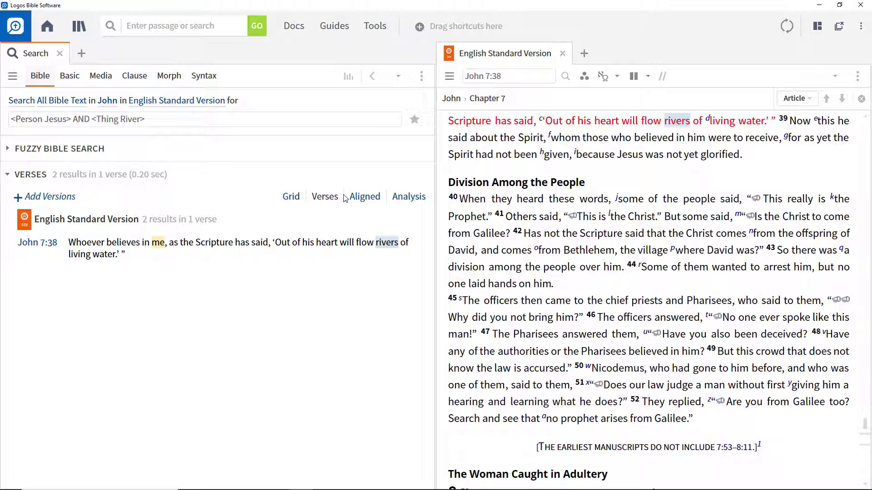
{"action": "left_click", "coordinate": [361, 198]}
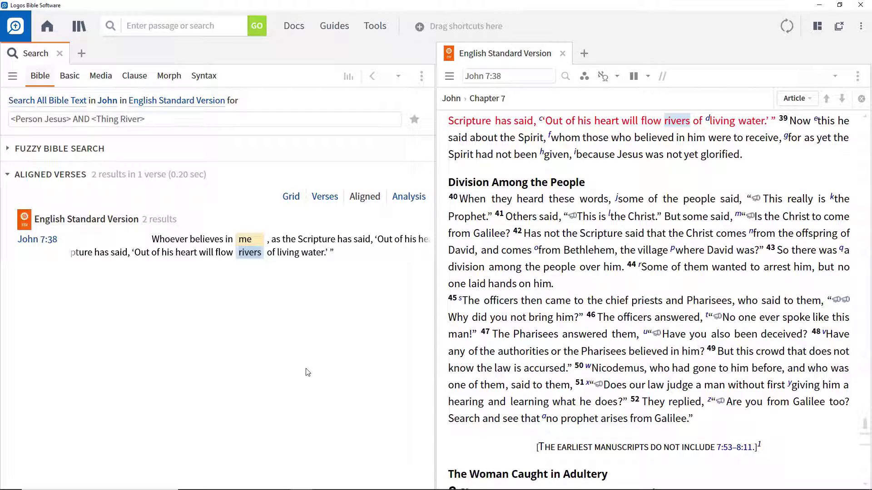
{"action": "left_click", "coordinate": [292, 197]}
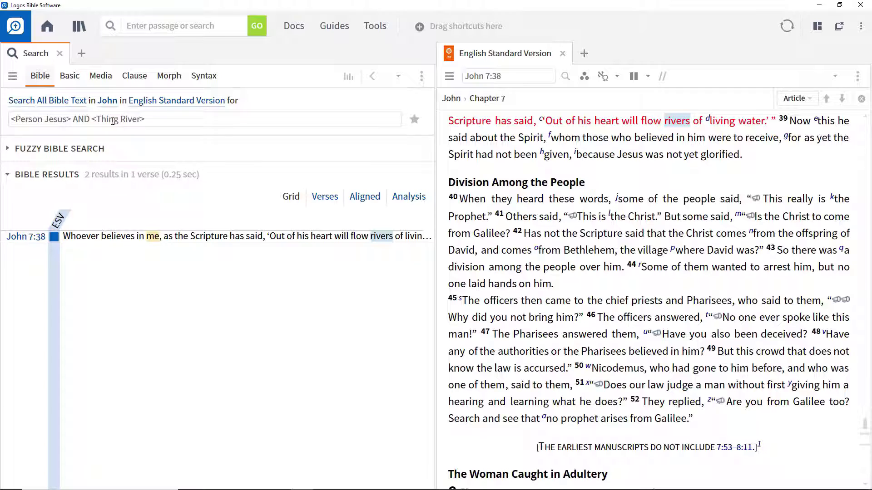
- Search John for 'cried' across Top Bibles and show the NIV wording in the grid
{"action": "left_click", "coordinate": [227, 121]}
{"action": "type", "text": "cried"}
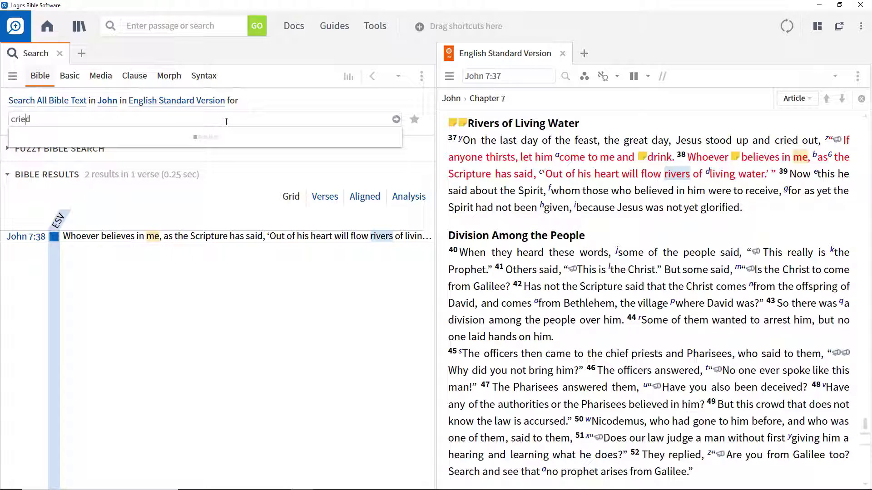
{"action": "left_click", "coordinate": [173, 101]}
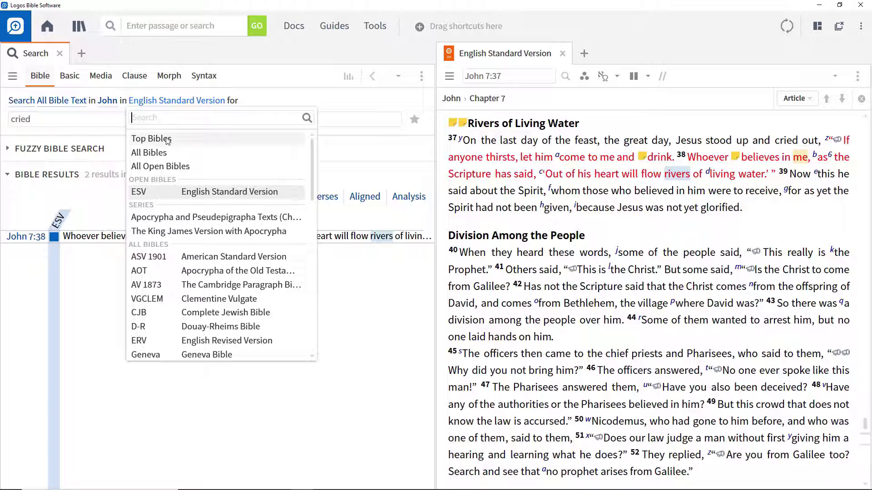
{"action": "left_click", "coordinate": [150, 139]}
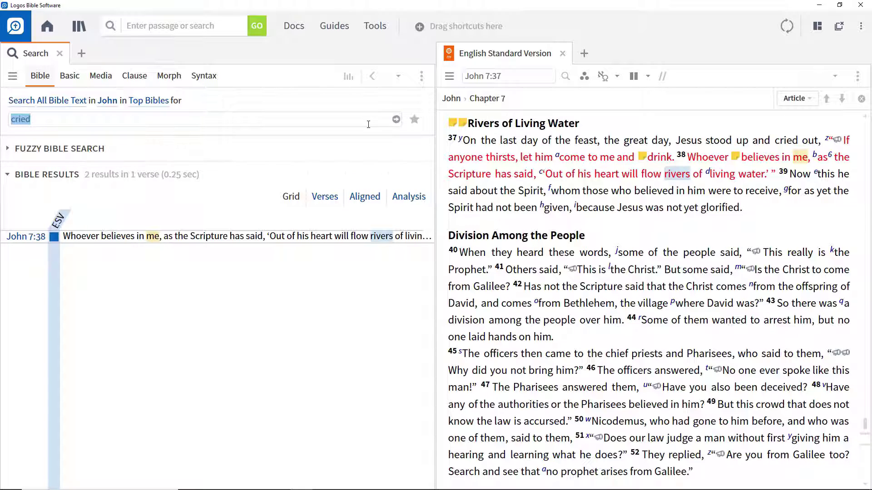
{"action": "left_click", "coordinate": [395, 119]}
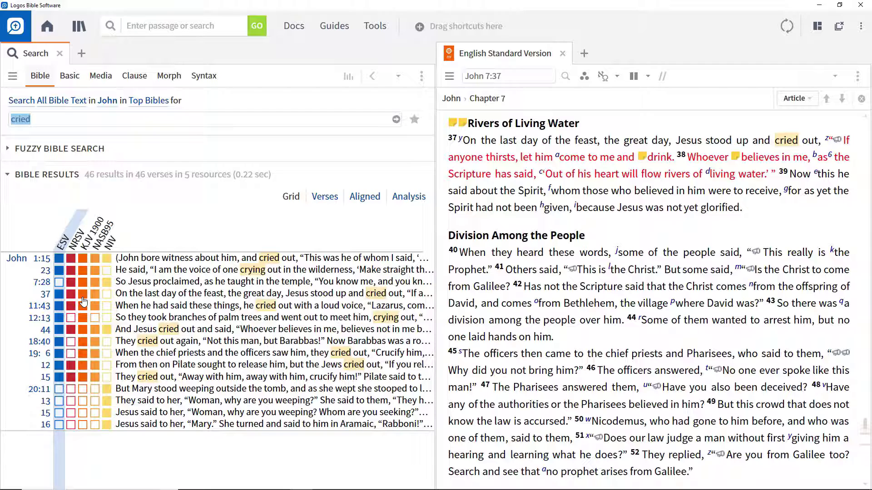
{"action": "left_click", "coordinate": [107, 298]}
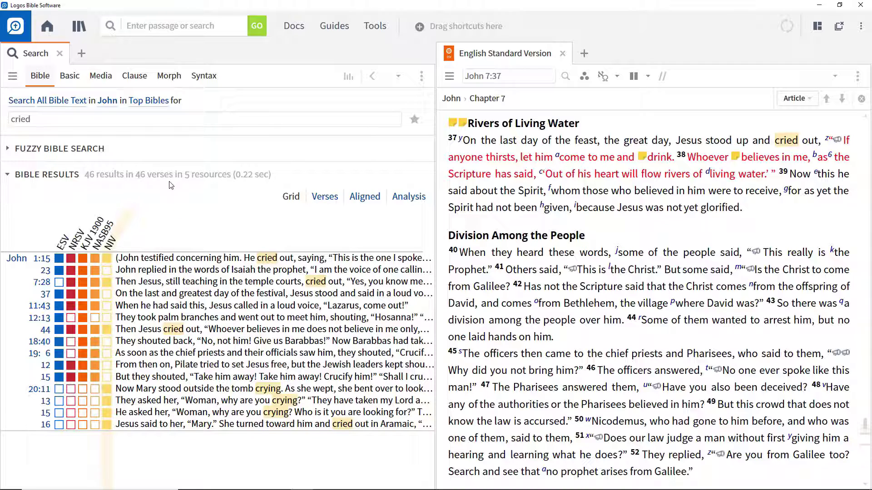
- Limit the 'cried' search to the English Standard Version and turn on the Greek interlinear
{"action": "left_click", "coordinate": [150, 100]}
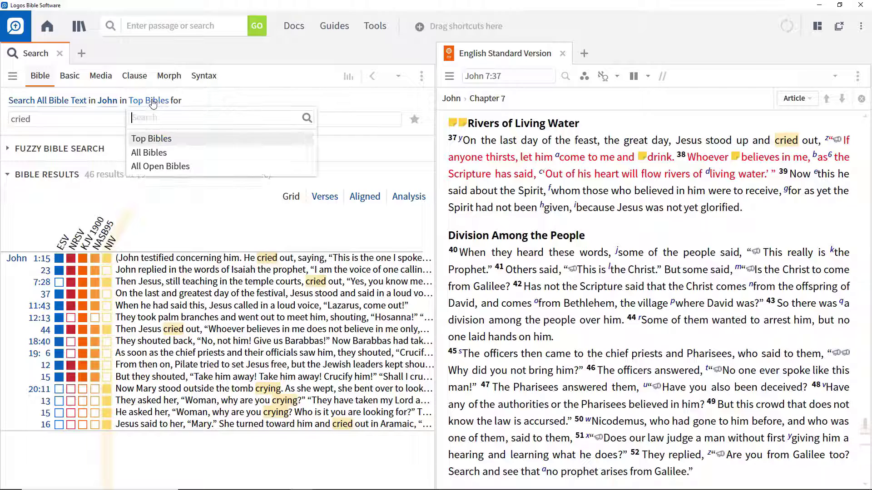
{"action": "left_click", "coordinate": [158, 192]}
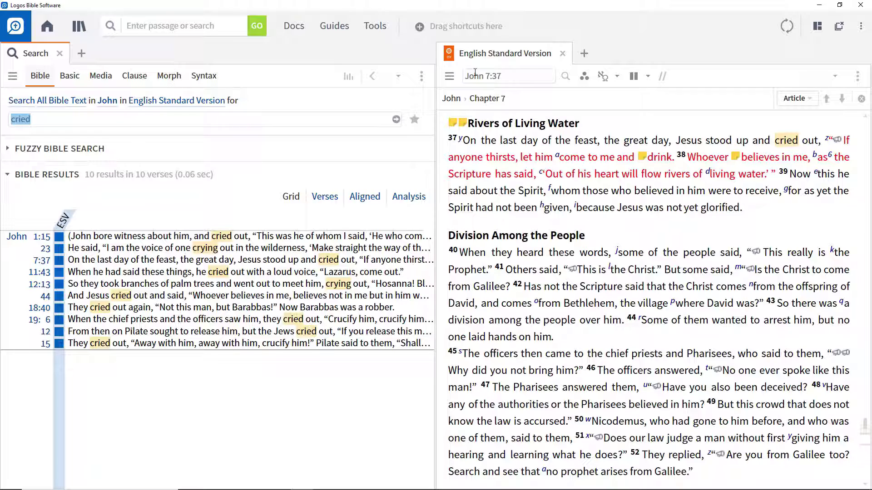
{"action": "left_click", "coordinate": [600, 79]}
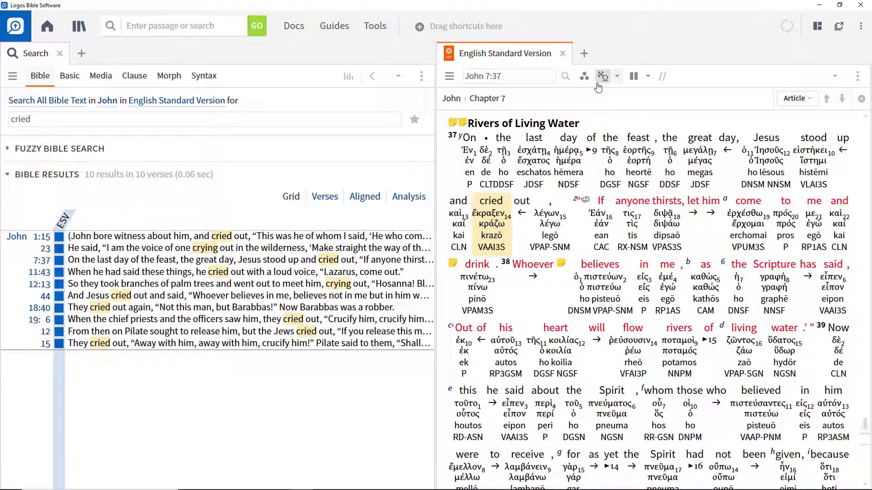
{"action": "left_click", "coordinate": [618, 78]}
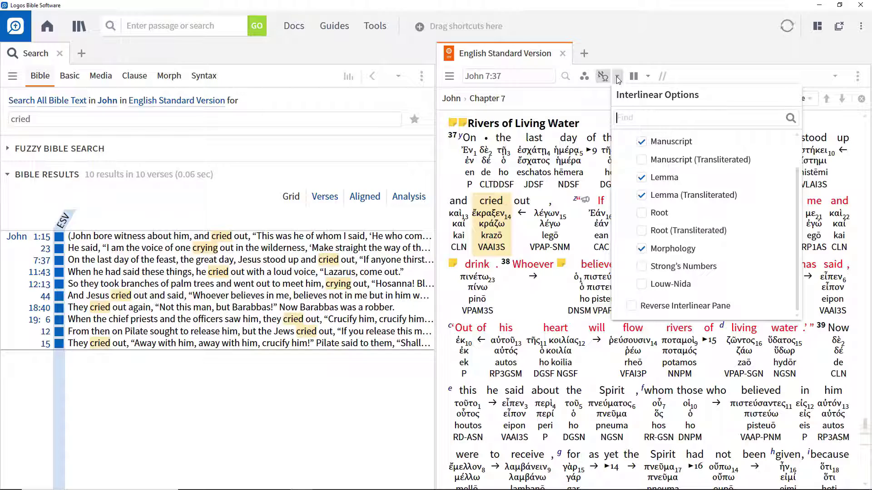
{"action": "left_click", "coordinate": [618, 78]}
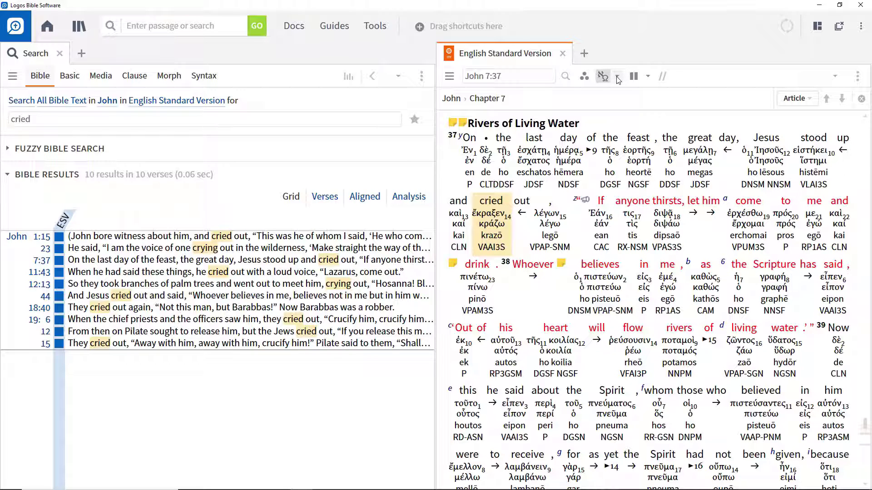
{"action": "triple_click", "coordinate": [188, 118]}
- Search for the lemma πιστεύω via 'g:pisteu' and view its 98 hits as an Analysis grid
{"action": "type", "text": "g:"}
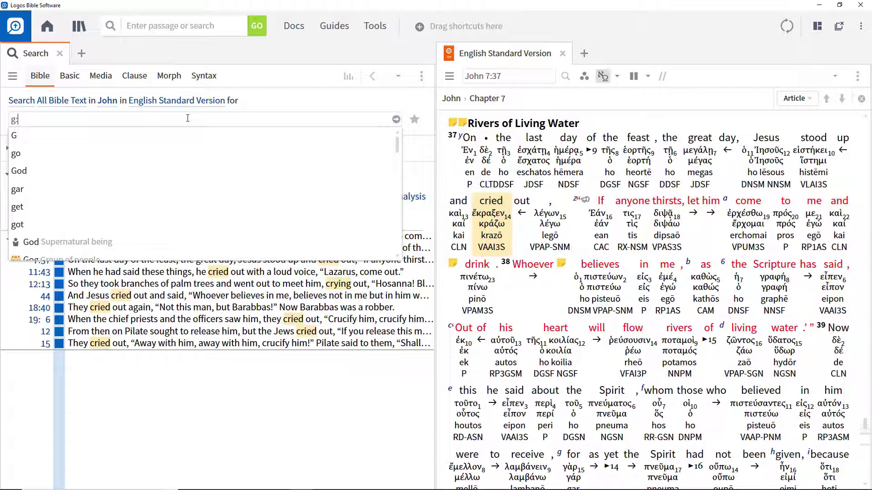
{"action": "type", "text": "pist"}
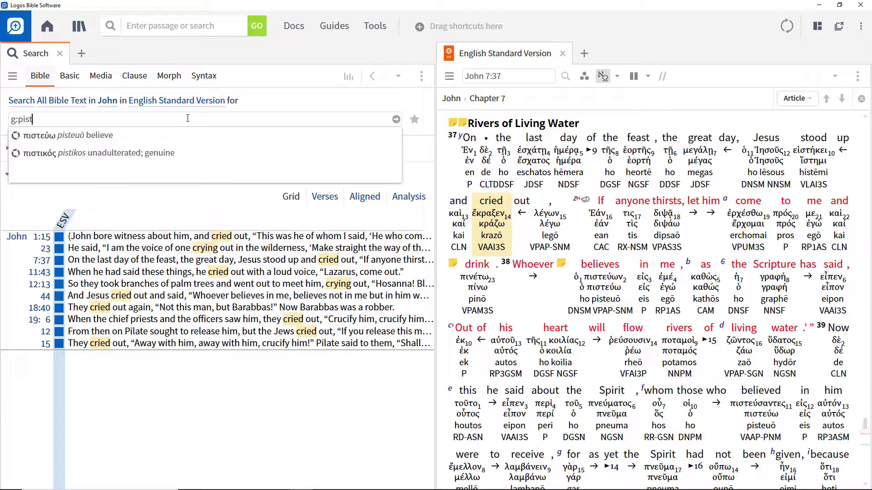
{"action": "type", "text": "e"}
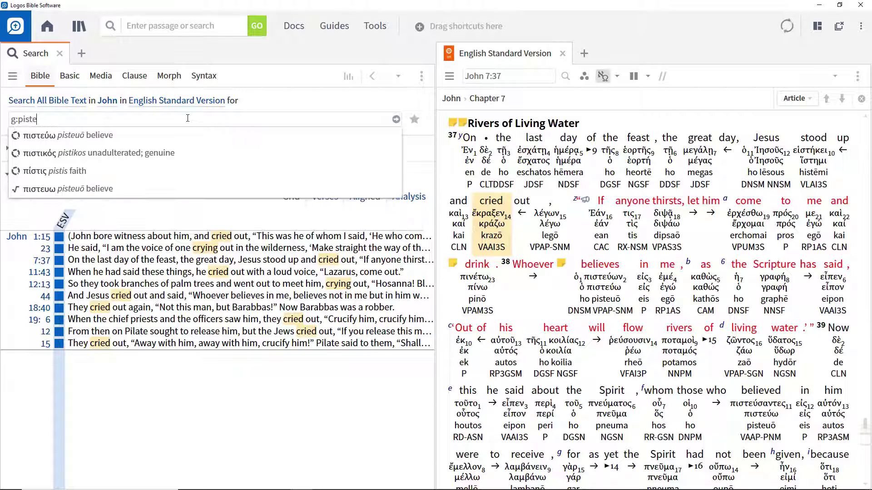
{"action": "type", "text": "u"}
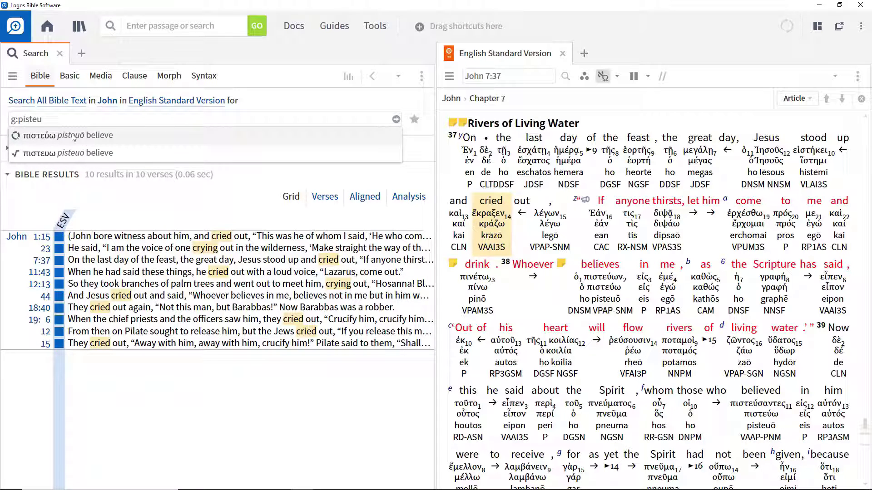
{"action": "left_click", "coordinate": [73, 136]}
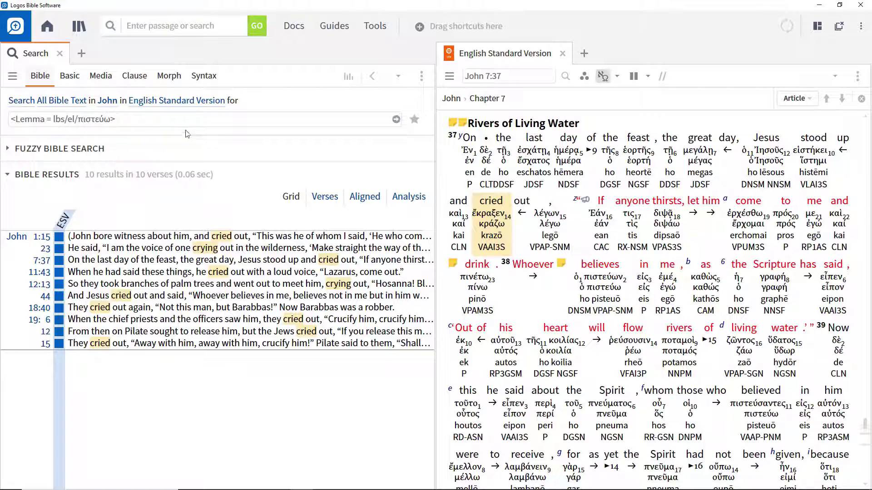
{"action": "key", "text": "Return"}
{"action": "left_click", "coordinate": [408, 197]}
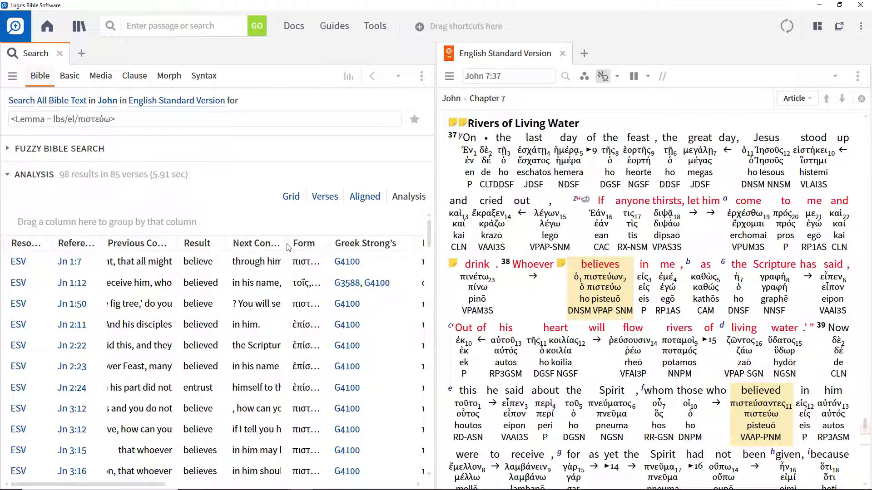
- Add the Sense column and group the πιστεύω results by it, e.g. 'to trust in Jesus'
{"action": "right_click", "coordinate": [260, 245]}
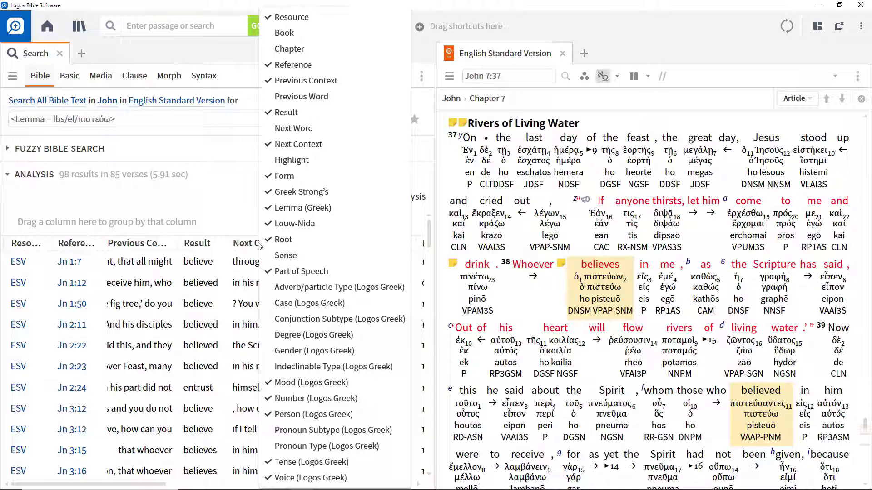
{"action": "left_click", "coordinate": [279, 256]}
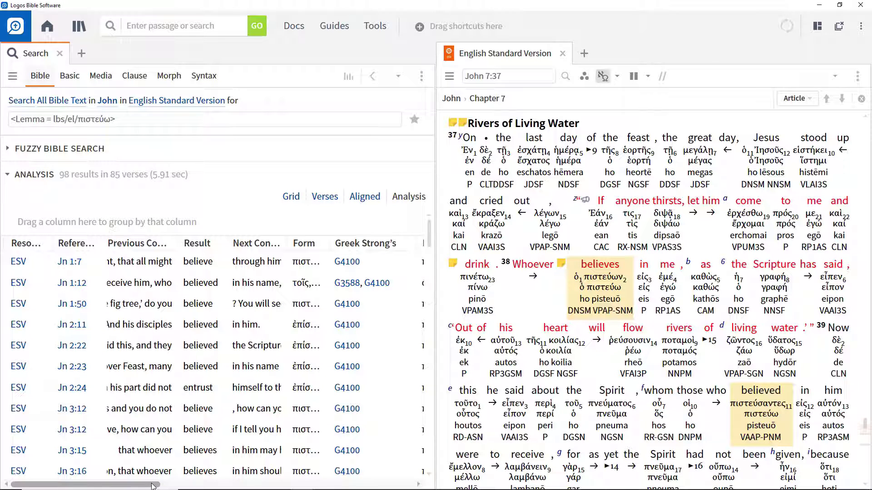
{"action": "left_click_drag", "start_coordinate": [153, 486], "coordinate": [284, 486]}
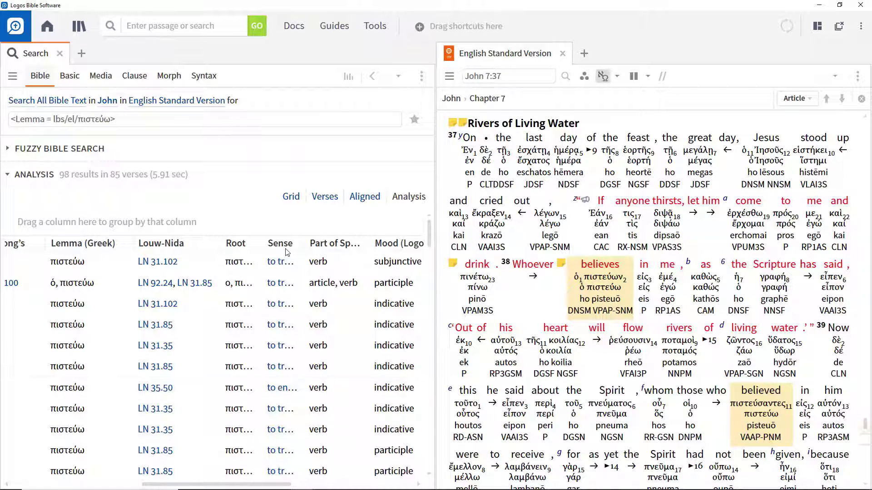
{"action": "left_click_drag", "start_coordinate": [287, 252], "coordinate": [72, 225]}
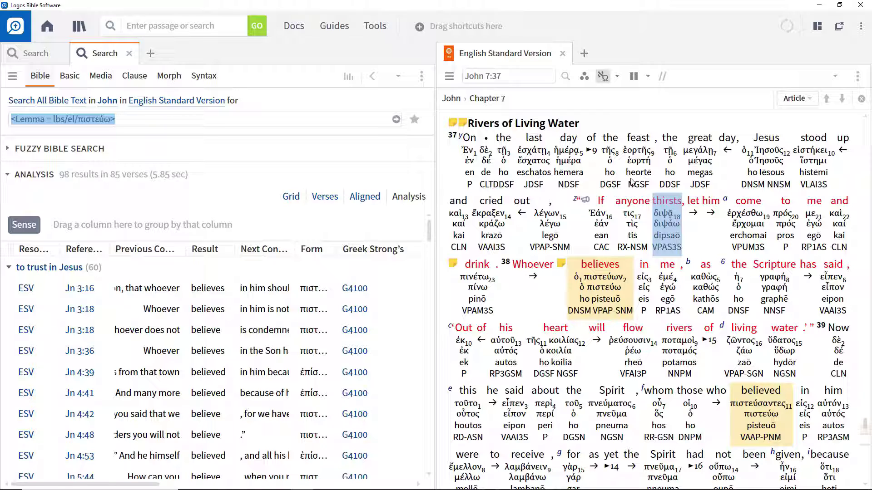
- Search this ESV for the lemma of 'thirsts' from John 7:37
{"action": "right_click", "coordinate": [673, 227]}
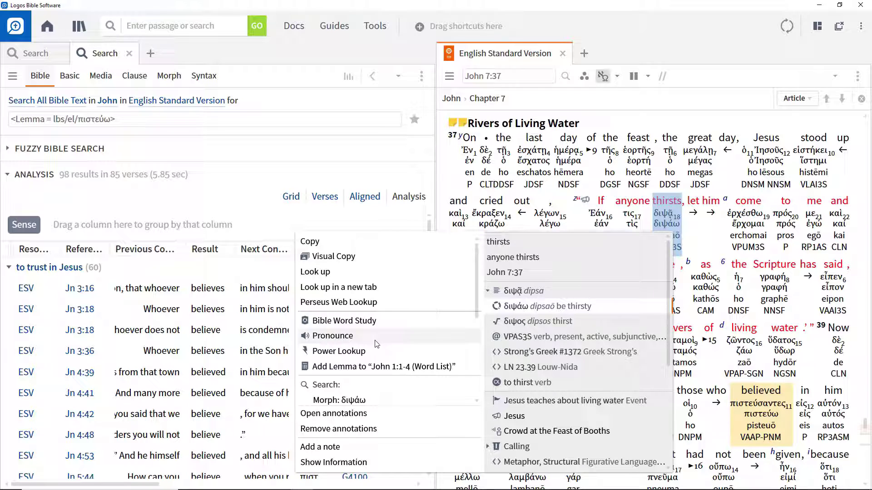
{"action": "scroll", "coordinate": [370, 338], "scroll_direction": "down", "scroll_amount": 2}
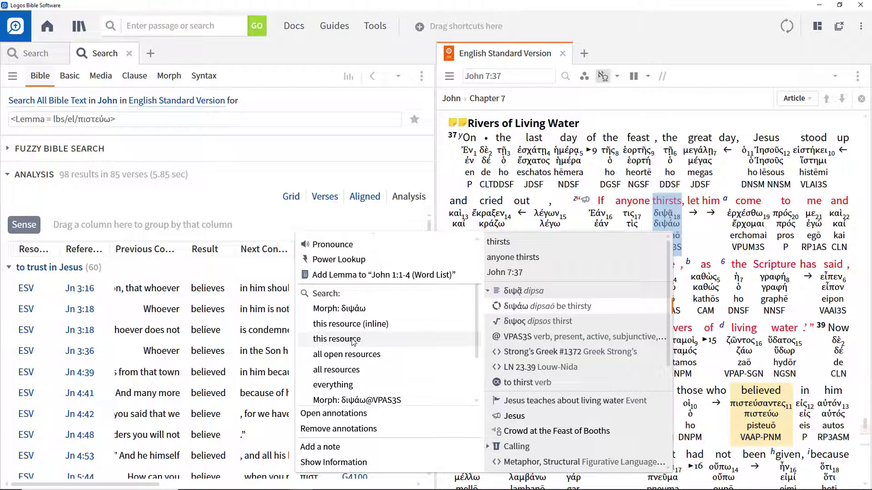
{"action": "left_click", "coordinate": [354, 340]}
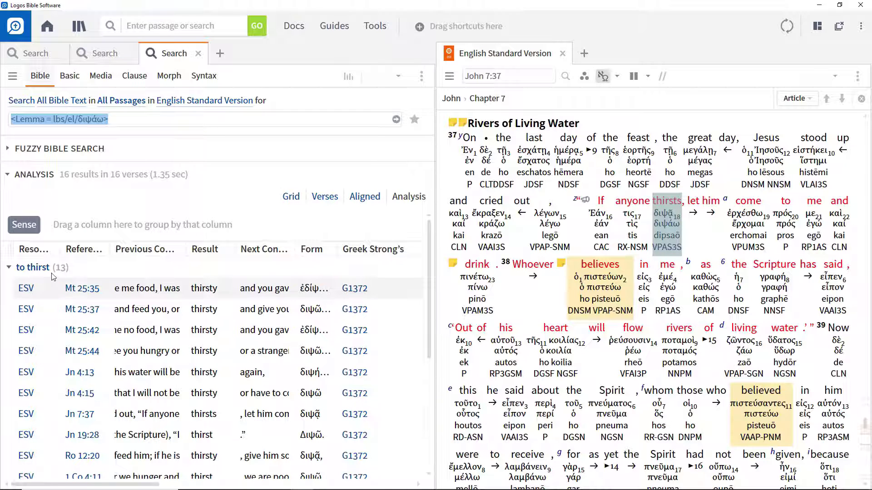
- Show the διψάω results as a sense summary, expand 'to thirst', and switch to basic search
{"action": "right_click", "coordinate": [10, 271]}
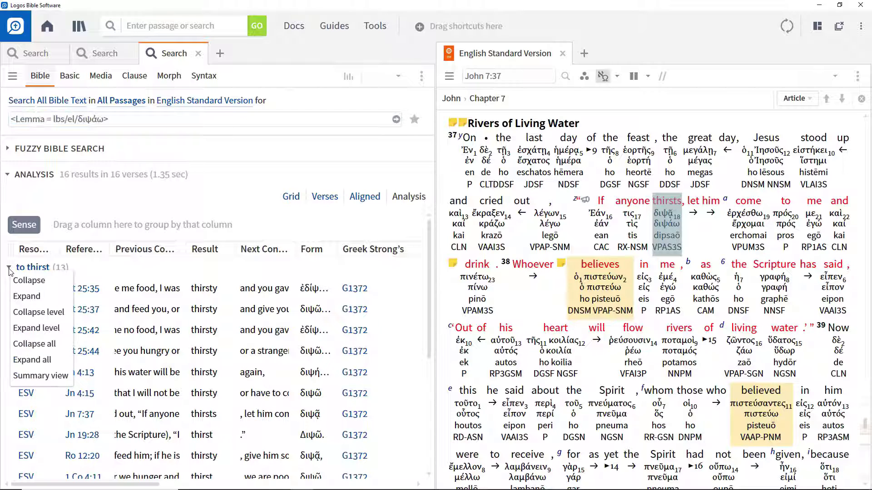
{"action": "left_click", "coordinate": [26, 380]}
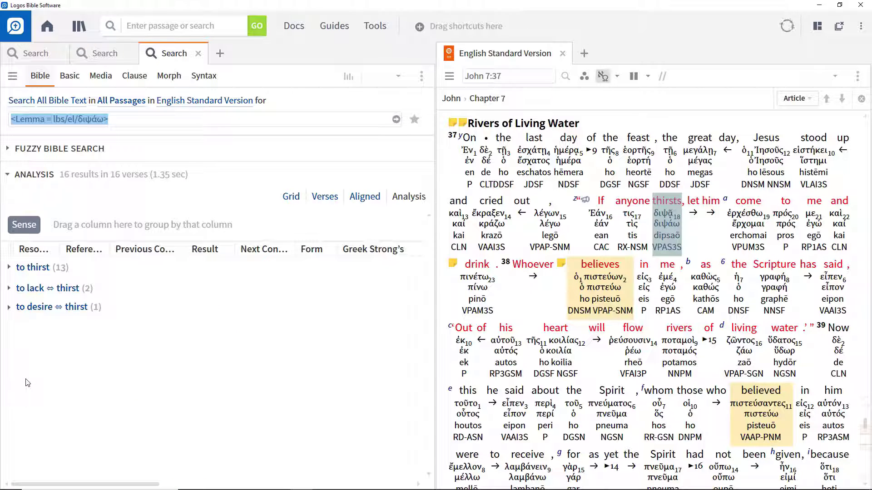
{"action": "left_click", "coordinate": [31, 267]}
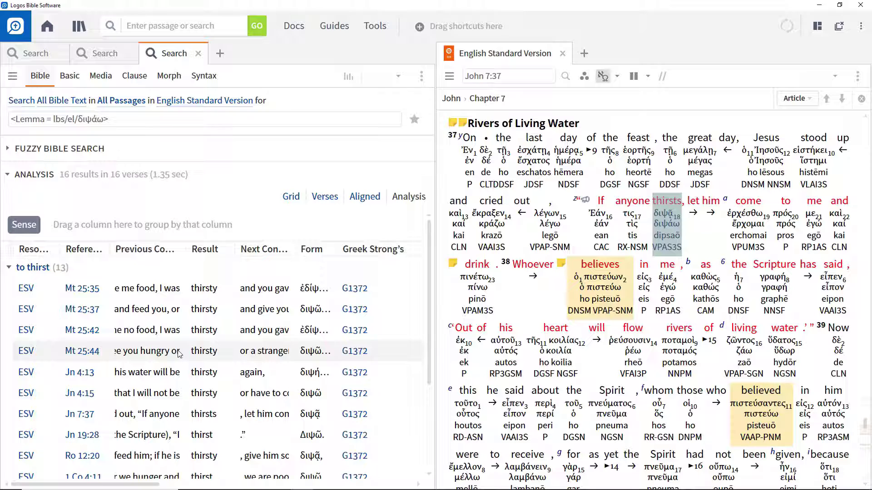
{"action": "scroll", "coordinate": [179, 349], "scroll_direction": "down", "scroll_amount": 3}
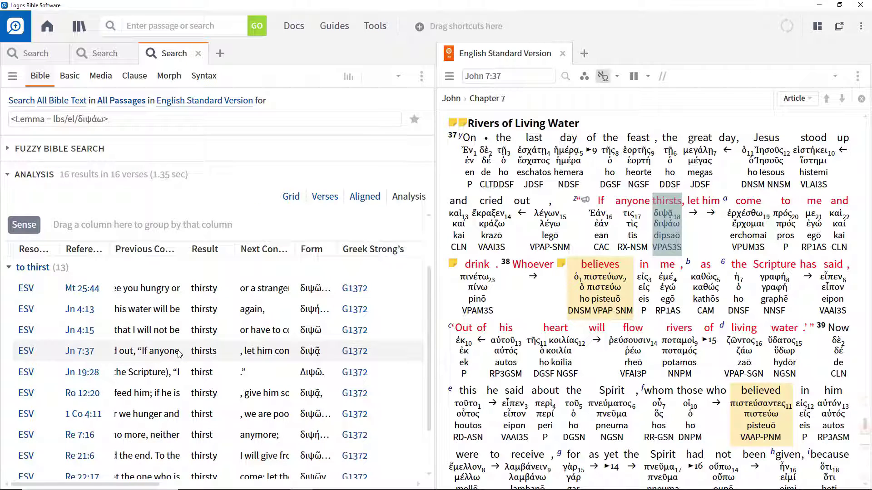
{"action": "left_click", "coordinate": [70, 75]}
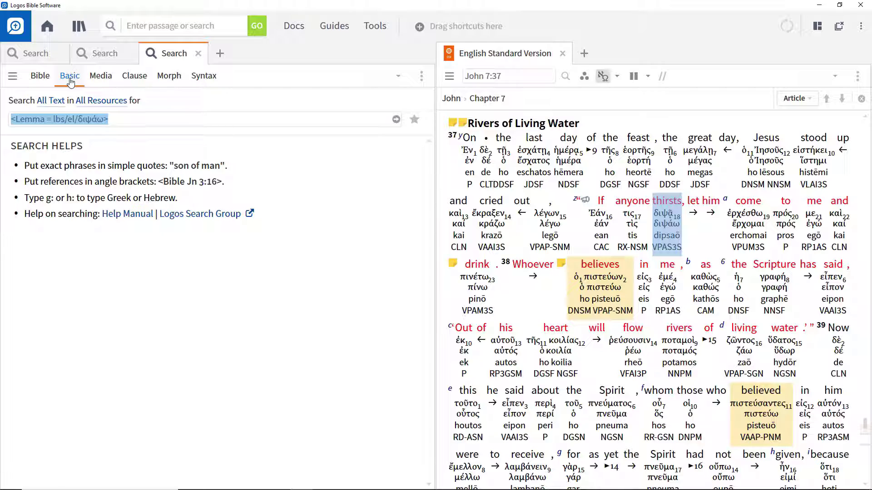
- Run a Both Terms library search for 'water' and 'Spirit'
{"action": "left_click", "coordinate": [12, 80]}
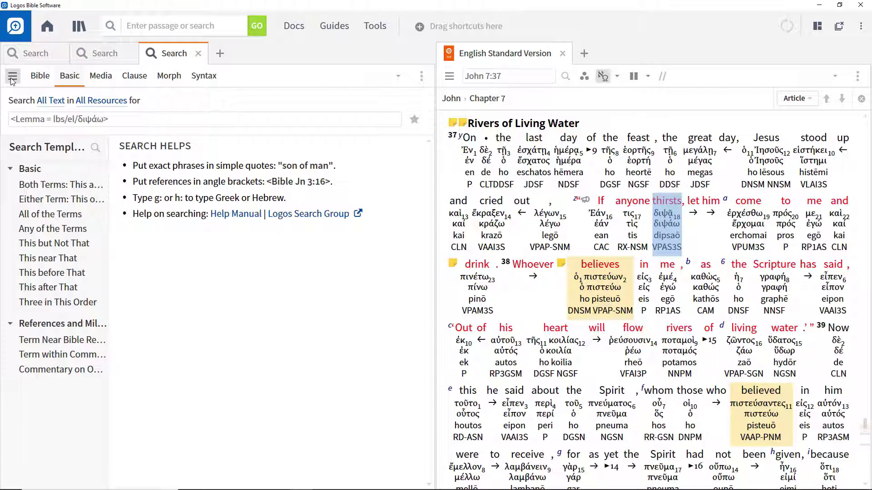
{"action": "left_click", "coordinate": [32, 184]}
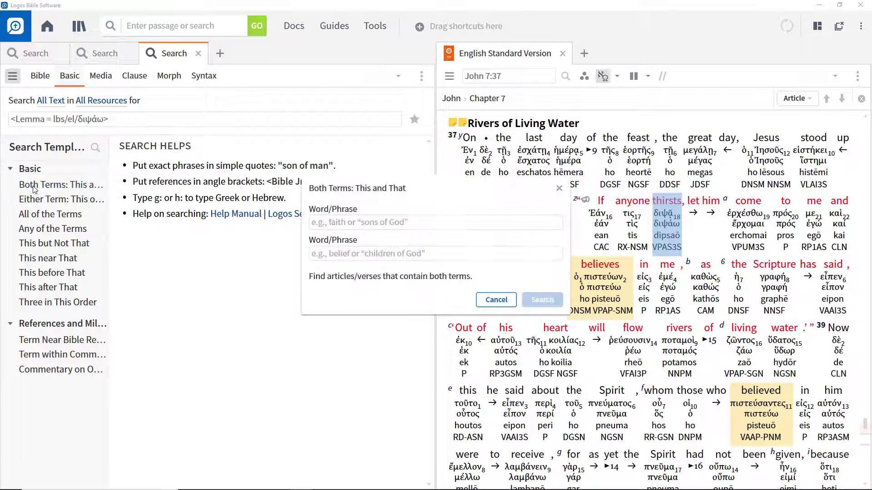
{"action": "left_click", "coordinate": [343, 223]}
{"action": "type", "text": "water"}
{"action": "key", "text": "Tab"}
{"action": "type", "text": "spirit"}
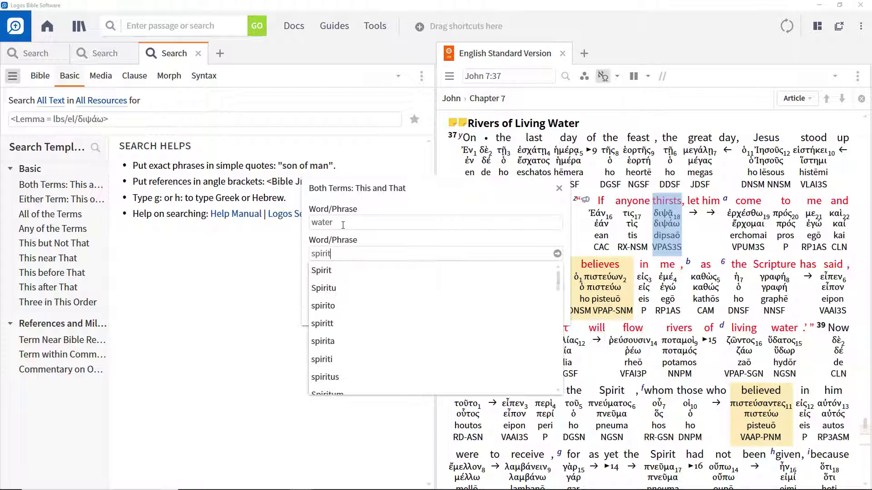
{"action": "left_click", "coordinate": [376, 271]}
{"action": "left_click", "coordinate": [530, 311]}
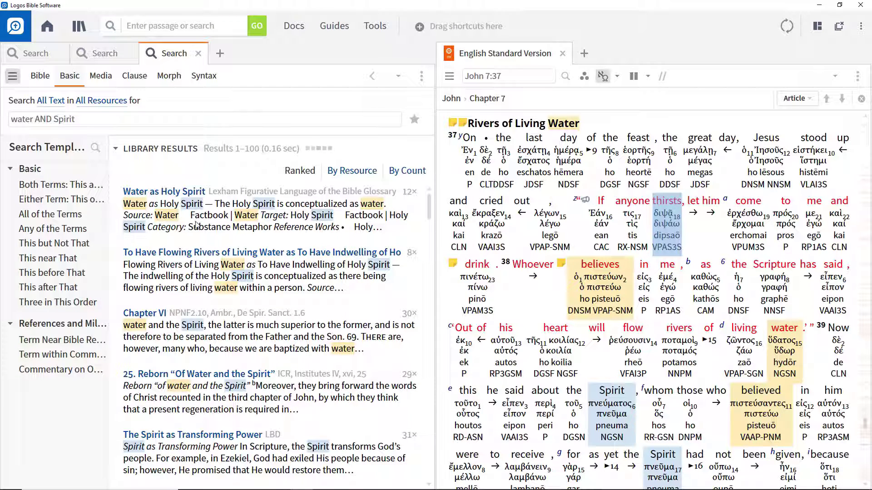
- Open the Water as Holy Spirit article, then group results by resource ranked by hit count
{"action": "left_click", "coordinate": [190, 208]}
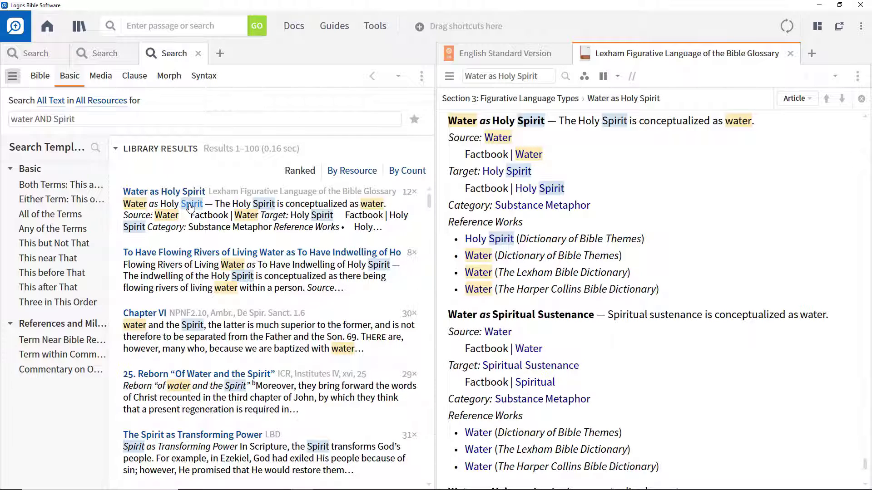
{"action": "left_click", "coordinate": [352, 171]}
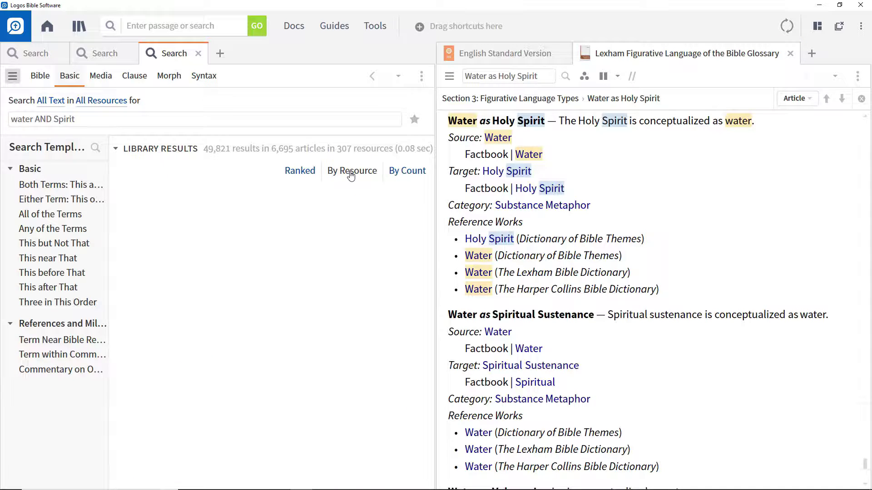
{"action": "left_click", "coordinate": [406, 172]}
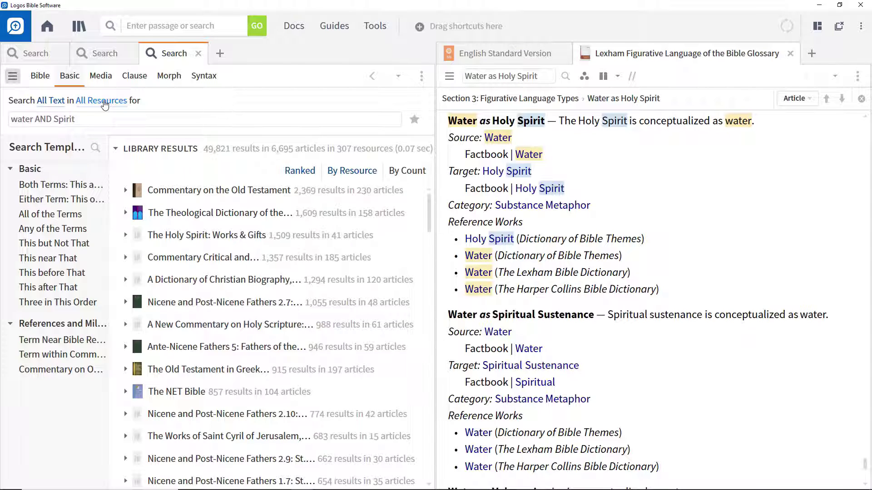
- Move past Media to a Clause search, keeping The Greek New Testament: SBL Edition as the text
{"action": "left_click", "coordinate": [101, 78]}
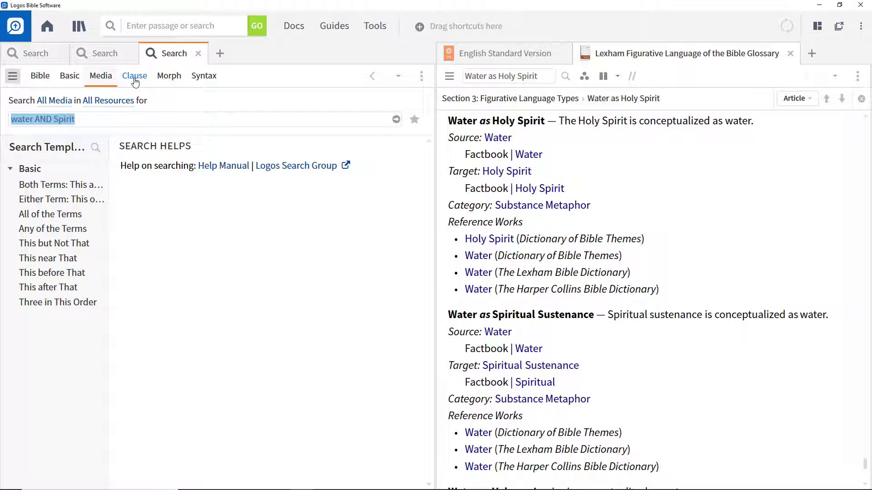
{"action": "left_click", "coordinate": [135, 77]}
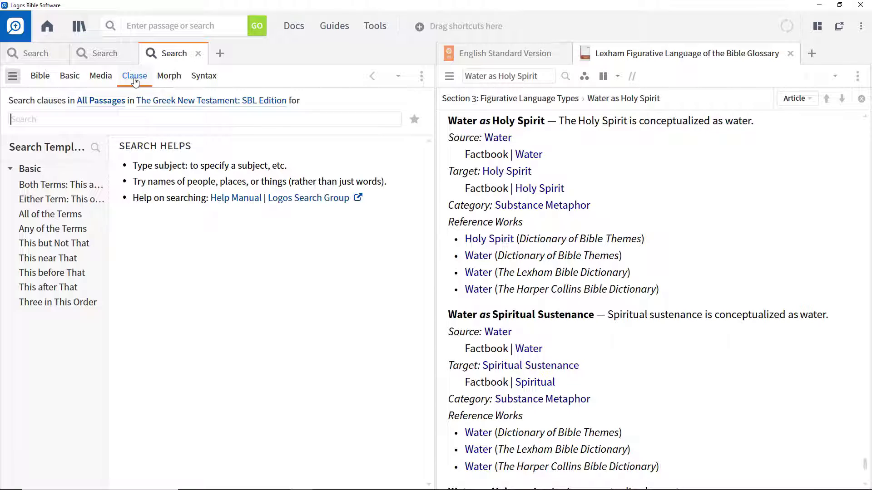
{"action": "left_click", "coordinate": [152, 103]}
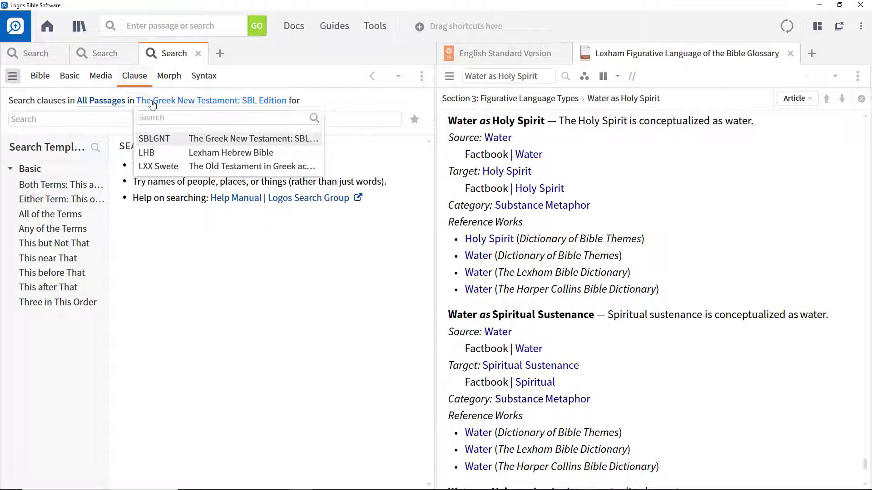
{"action": "left_click", "coordinate": [152, 104]}
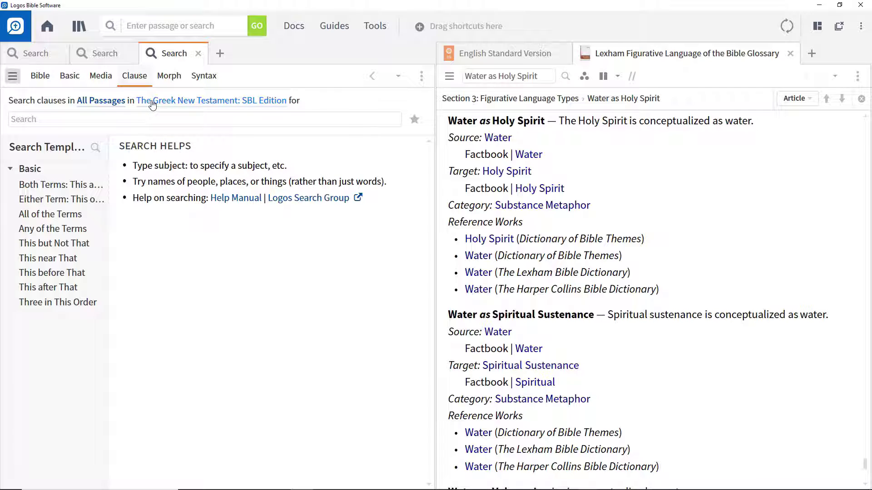
- Run a clause search with Jesus as the subject
{"action": "left_click", "coordinate": [122, 122]}
{"action": "type", "text": "subject:jesus"}
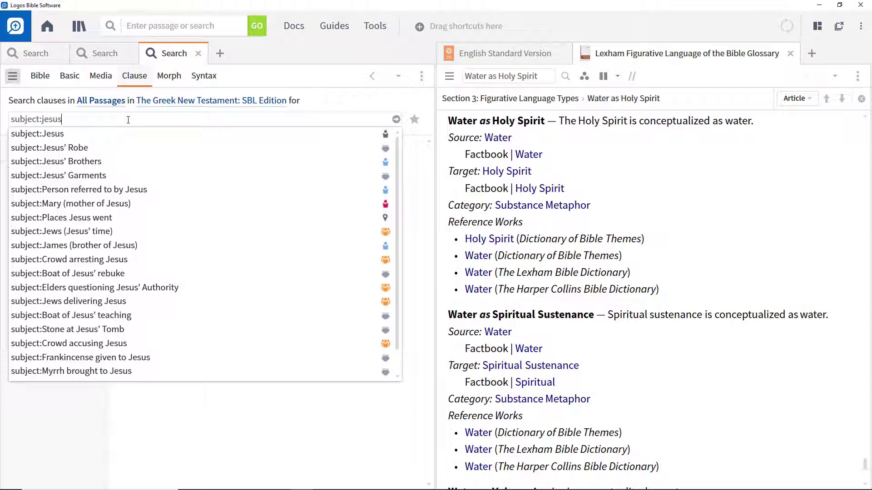
{"action": "left_click", "coordinate": [128, 137]}
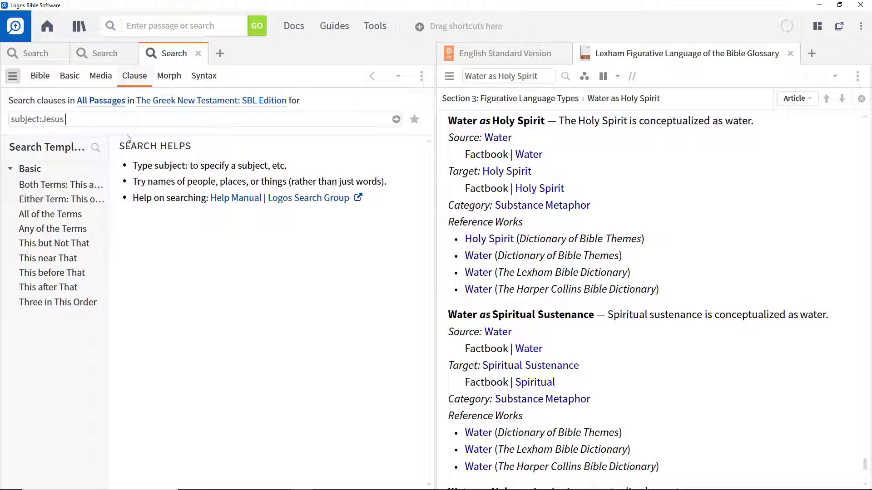
{"action": "key", "text": "Return"}
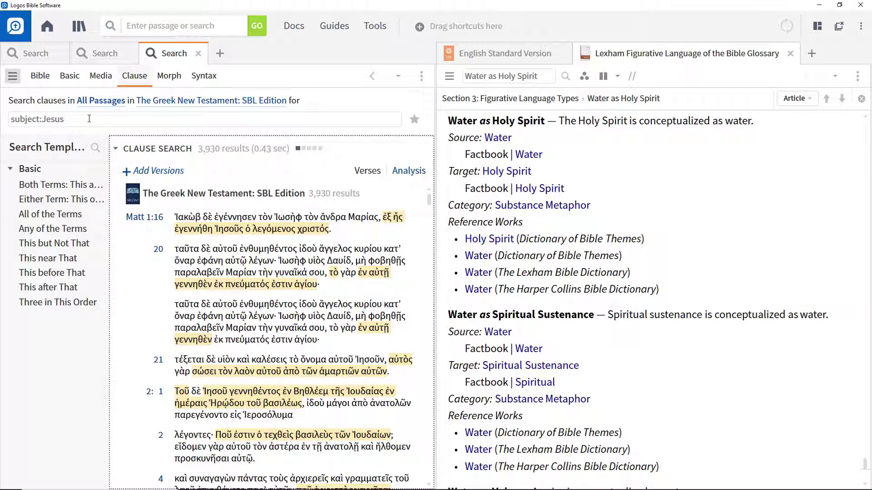
- Add verb-lemma κράζω, copied from 'cried' in ESV John 7:37, and rerun the search
{"action": "left_click", "coordinate": [122, 121]}
{"action": "type", "text": "verb"}
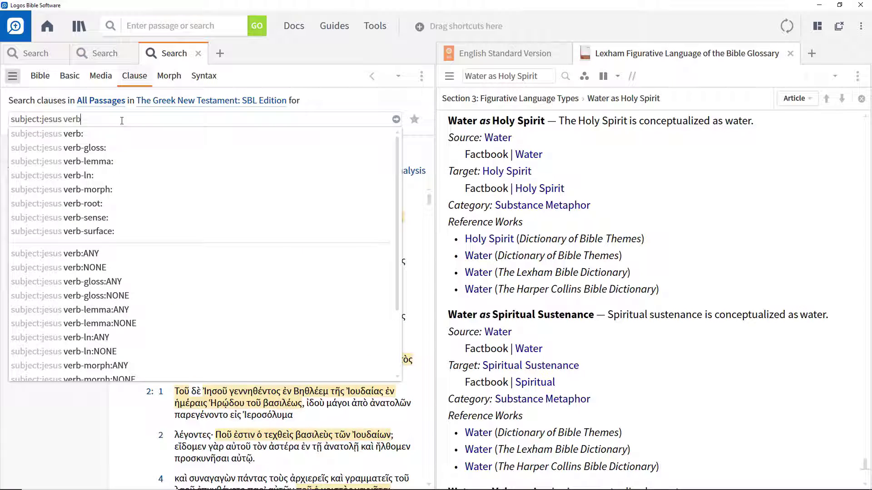
{"action": "left_click", "coordinate": [103, 162]}
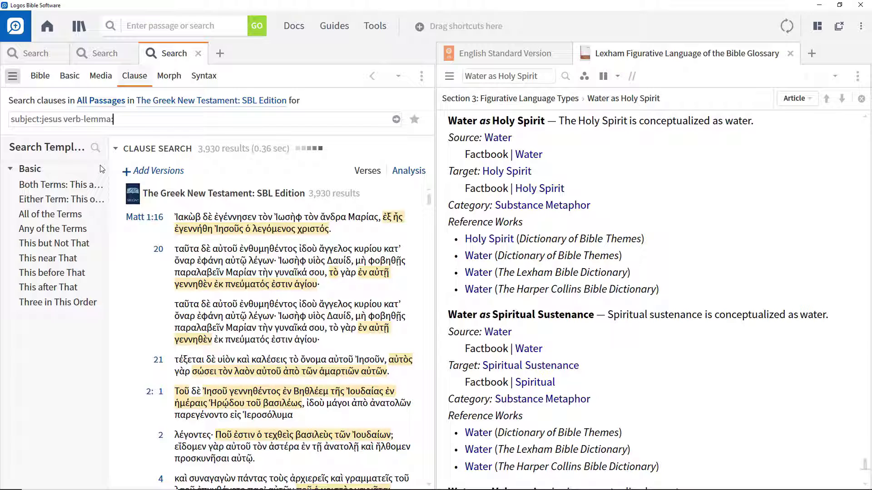
{"action": "left_click", "coordinate": [504, 53]}
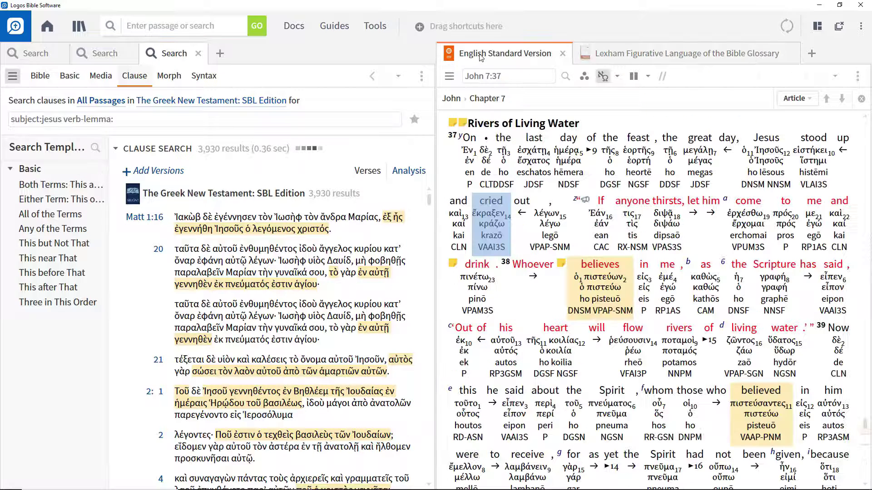
{"action": "right_click", "coordinate": [491, 238]}
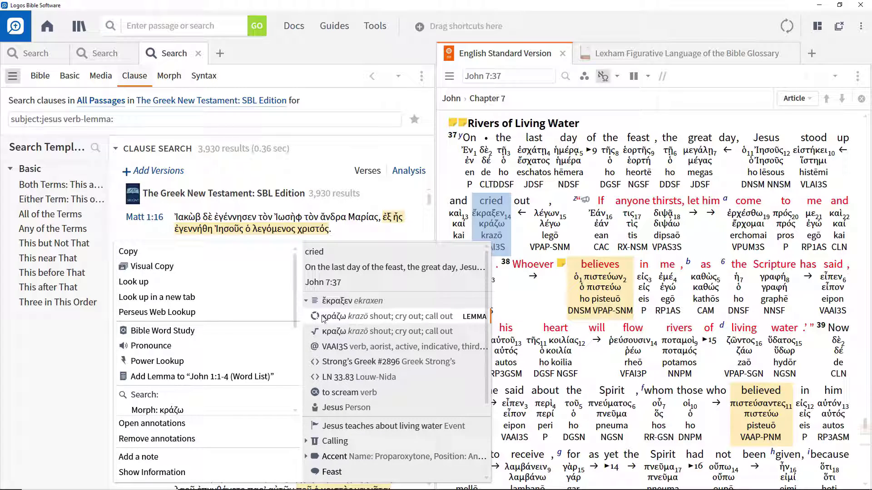
{"action": "left_click", "coordinate": [139, 253]}
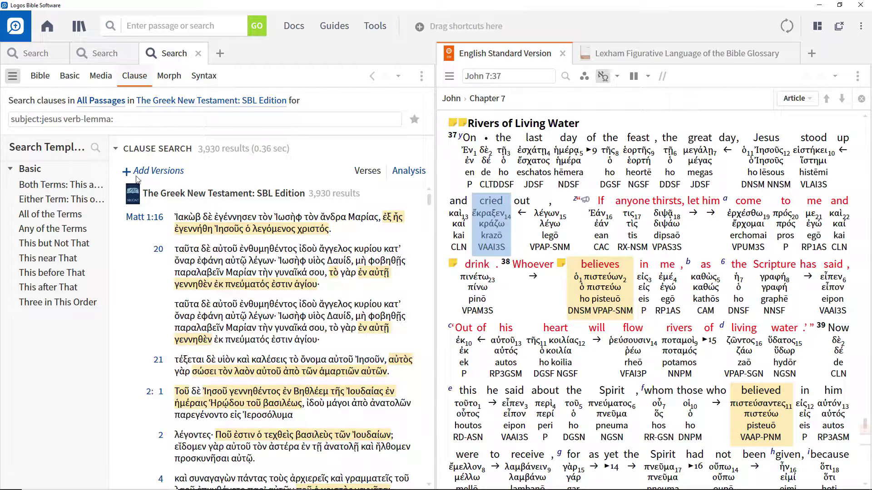
{"action": "left_click", "coordinate": [140, 121]}
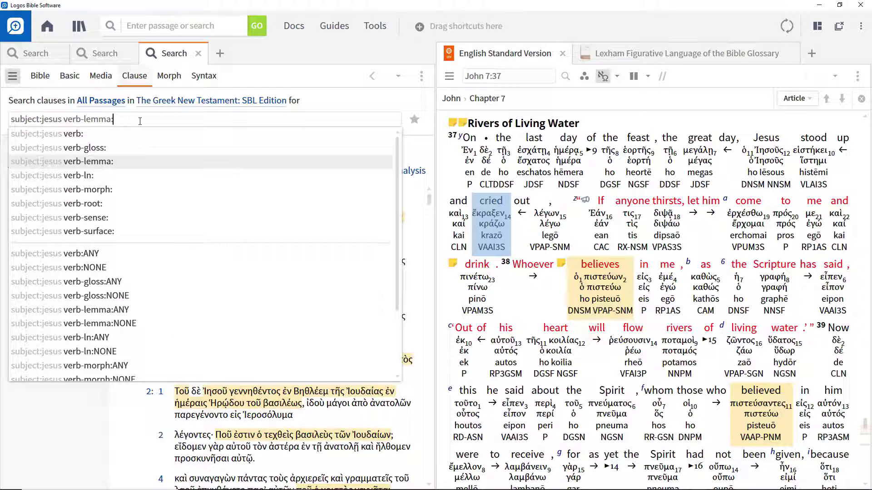
{"action": "key", "text": "ctrl+v"}
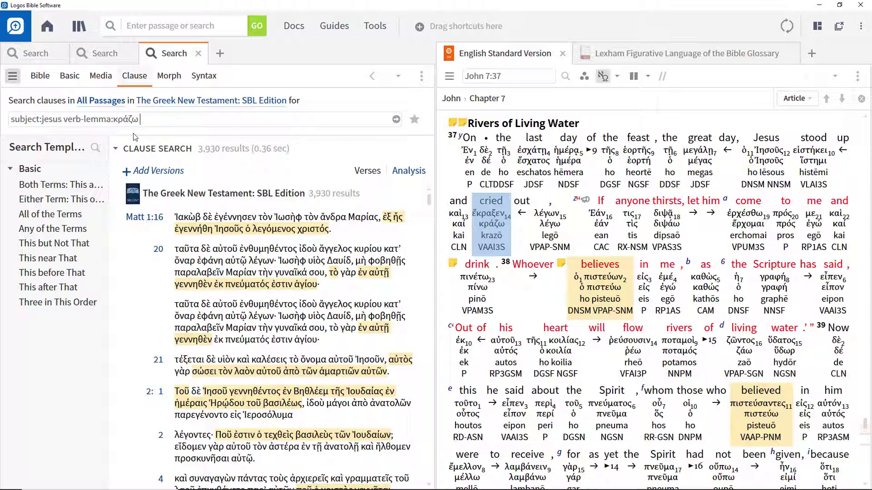
{"action": "key", "text": "Return"}
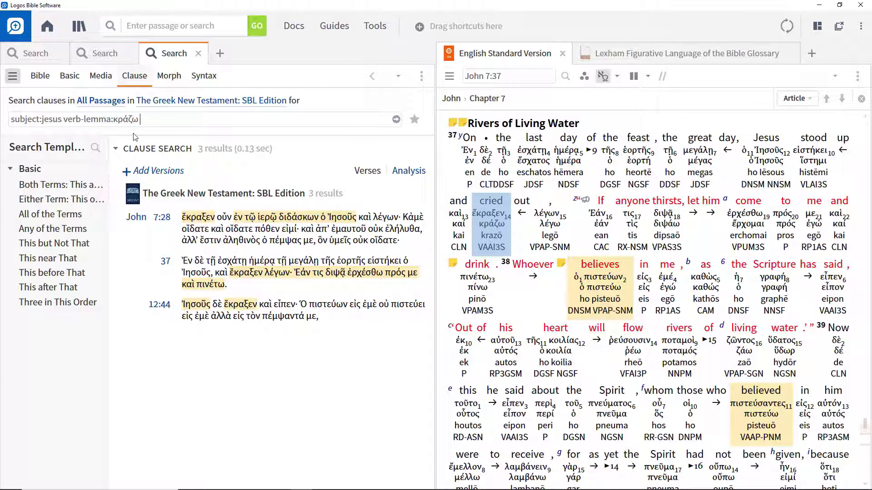
- Pass the Morph tab and open a Syntax search over Cascadia Syntax Graphs of the SBL New Testament
{"action": "left_click", "coordinate": [167, 77]}
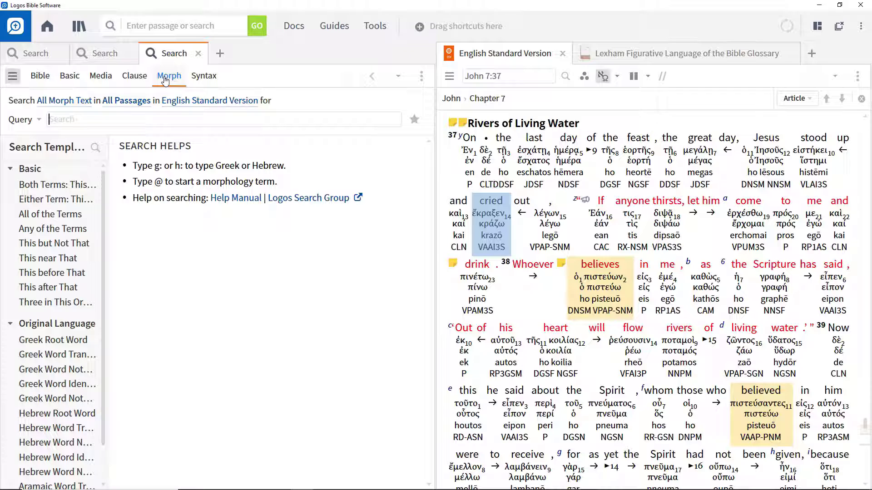
{"action": "left_click", "coordinate": [203, 78]}
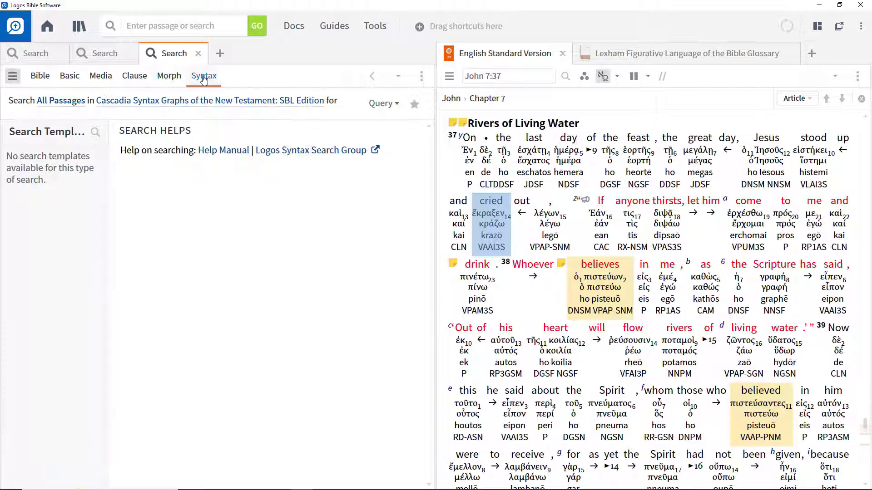